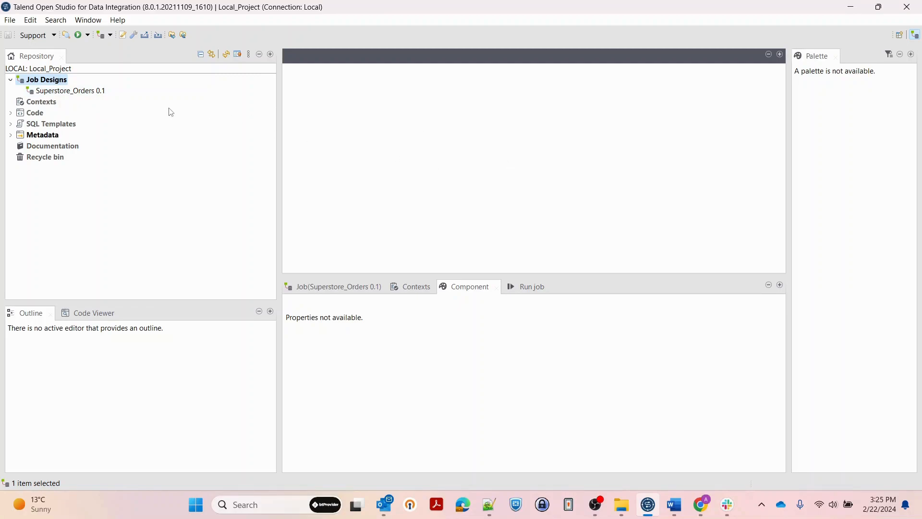
Expand the Metadata branch of the repository, open the Superstore_Orders 0.1 job and select all its components
left_click(17, 135)
double_click(17, 136)
scroll(92, 111, "up", 2)
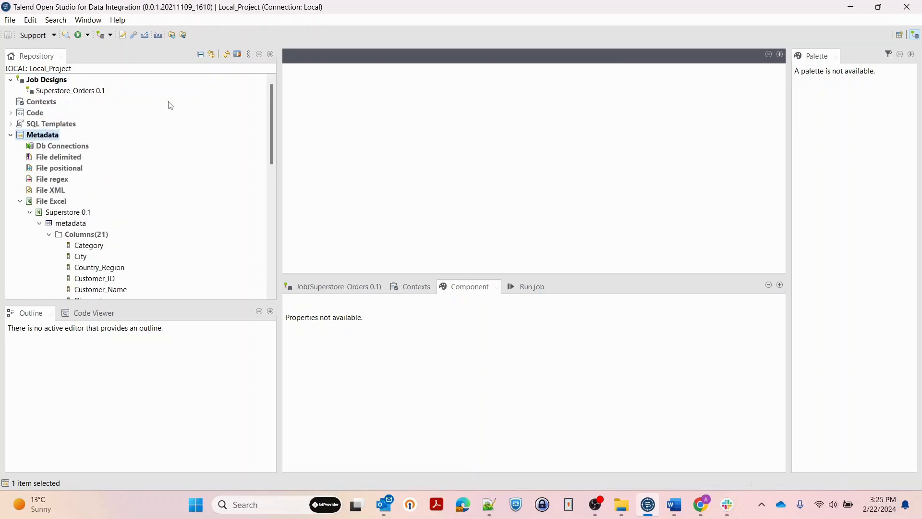
double_click(87, 91)
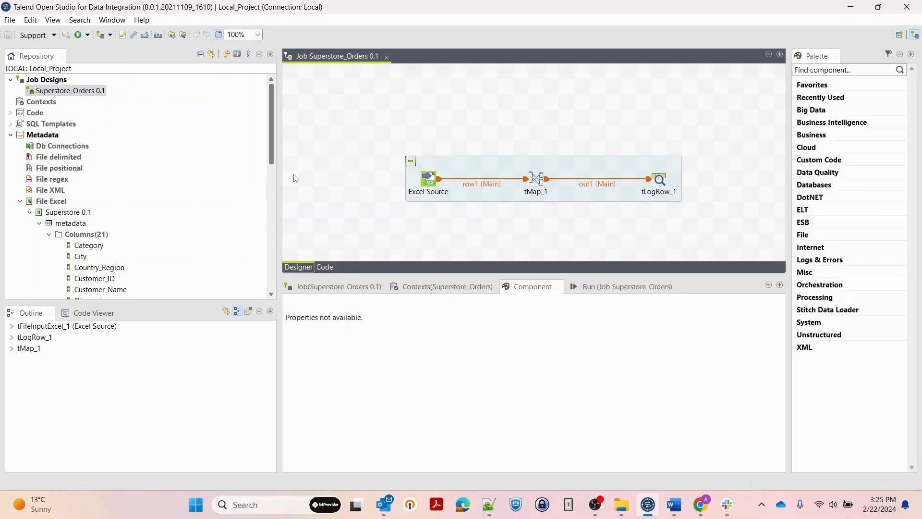
left_click_drag(350, 201, 724, 99)
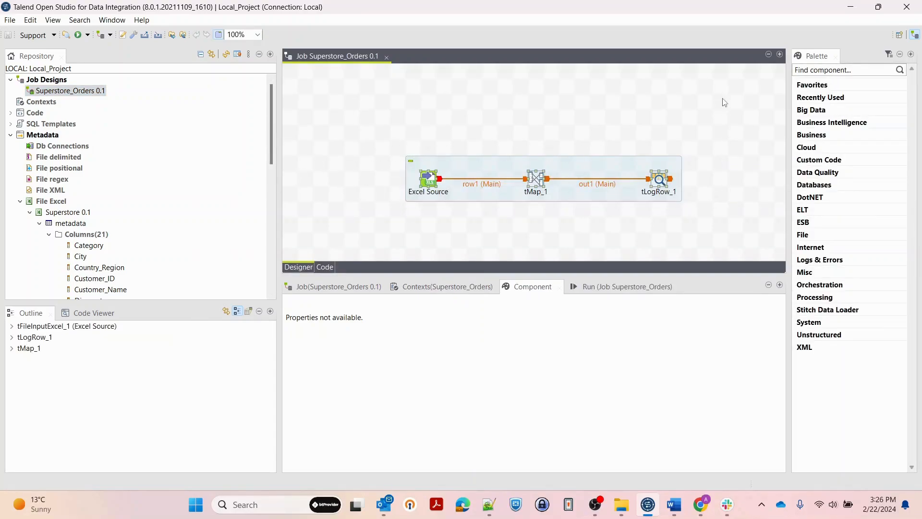
Show the Excel Source component's basic settings and review the Superstore 0.1 metadata columns, collapsing the Metadata branch when done
left_click(433, 183)
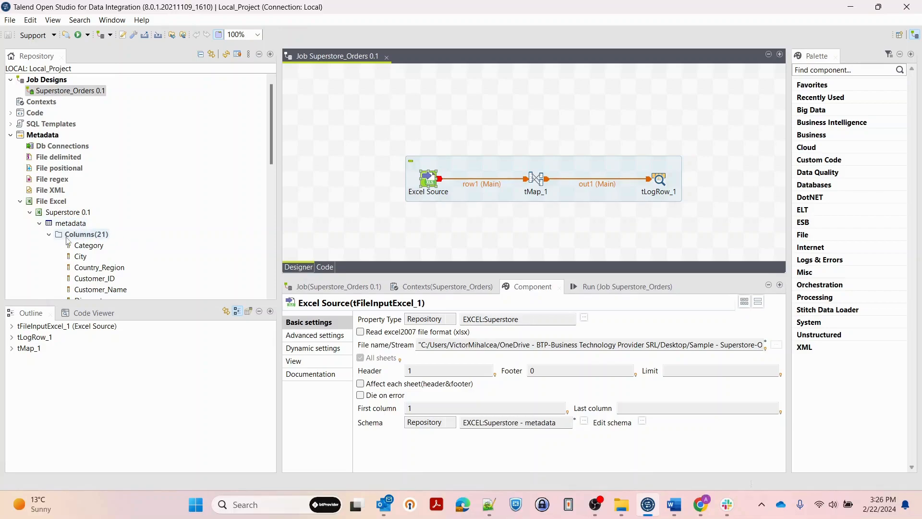
scroll(68, 241, "down", 2)
scroll(86, 176, "up", 2)
scroll(89, 144, "down", 3)
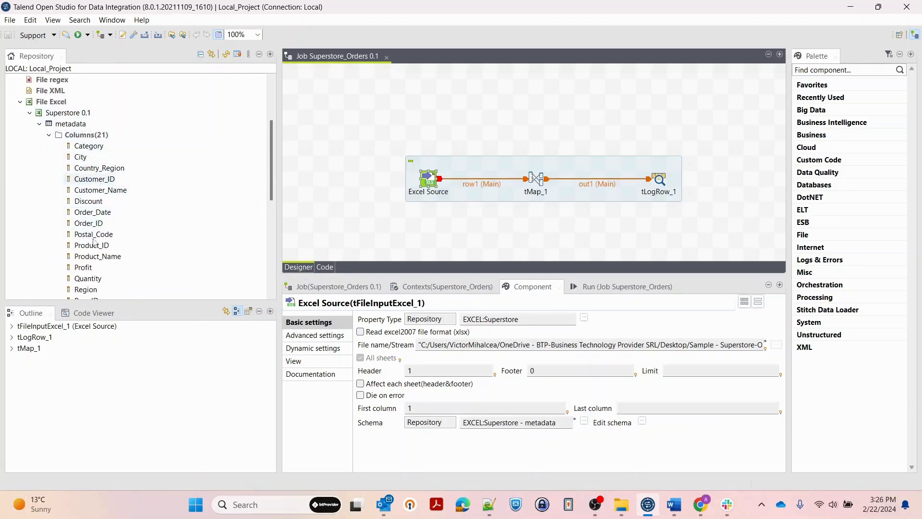
scroll(84, 154, "up", 3)
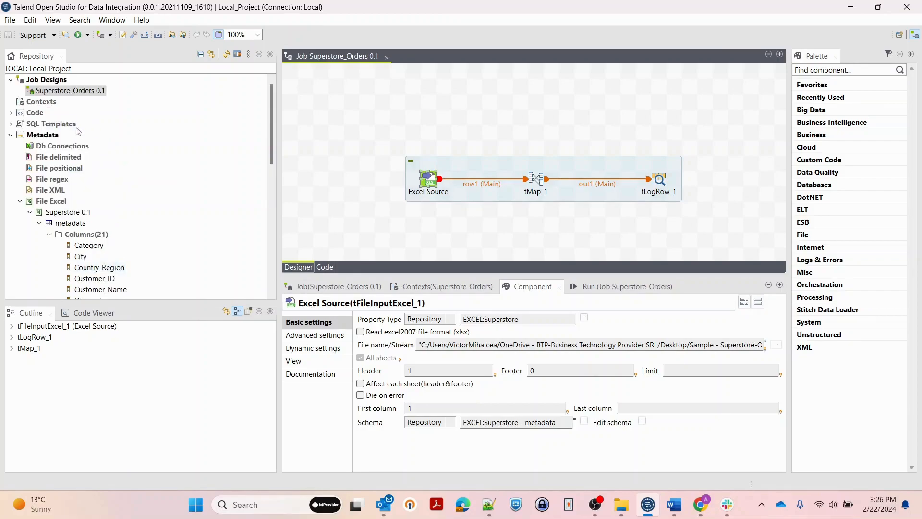
left_click(11, 135)
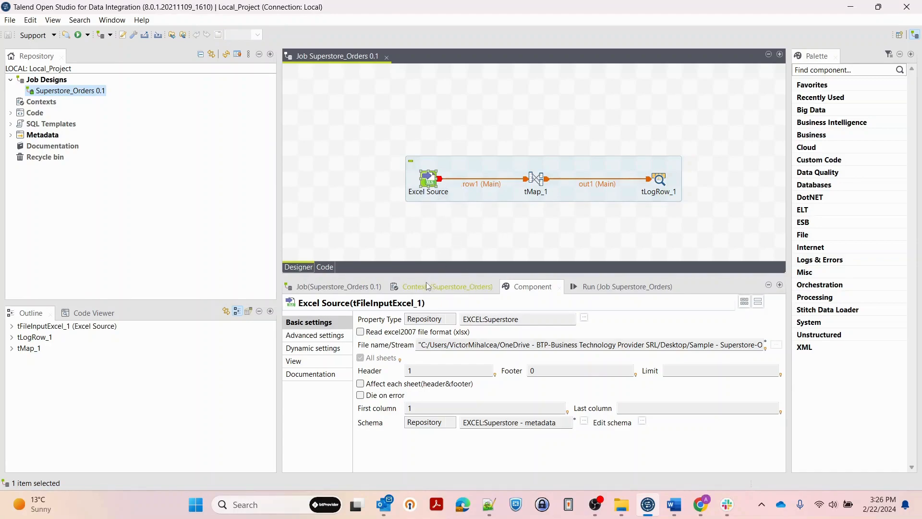
left_click(469, 263)
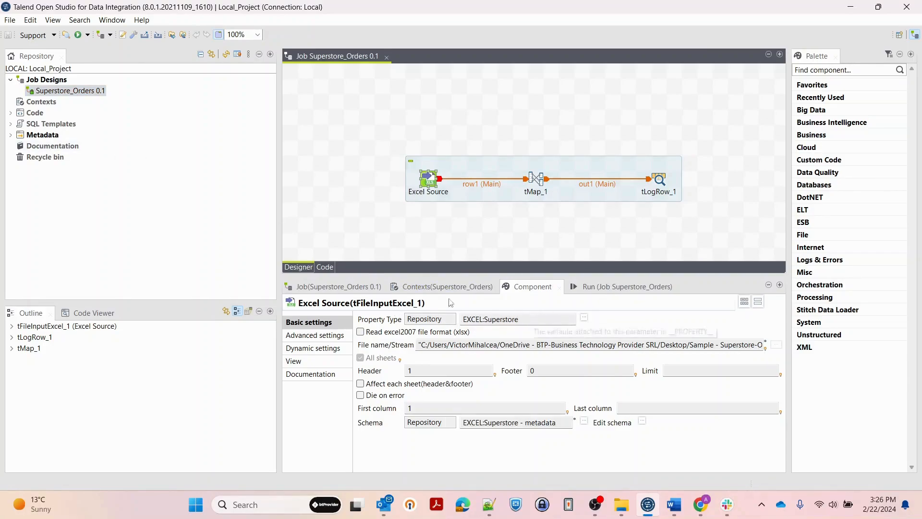
Look up the repository metadata offered for the Excel Source's property type and dismiss the selection unchanged
left_click(584, 317)
double_click(397, 129)
left_click(544, 305)
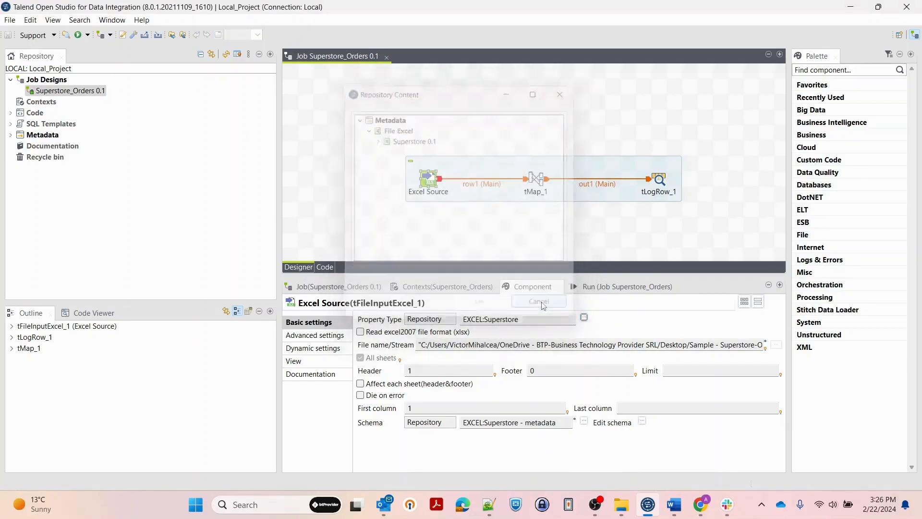
View the Excel Source's schema in an enlarged window to review its columns and types, and close it without changes
left_click(642, 420)
left_click(456, 276)
left_click_drag(275, 115, 637, 166)
left_click_drag(475, 162, 218, 64)
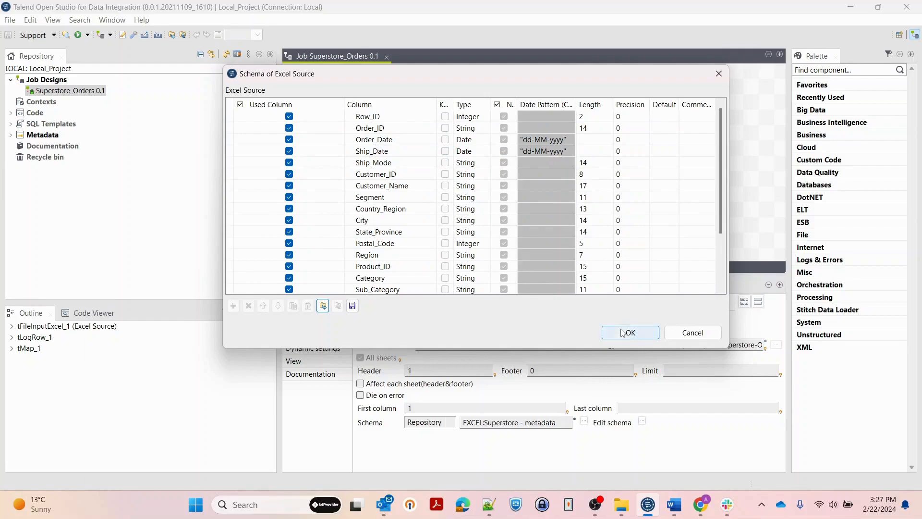
left_click(693, 333)
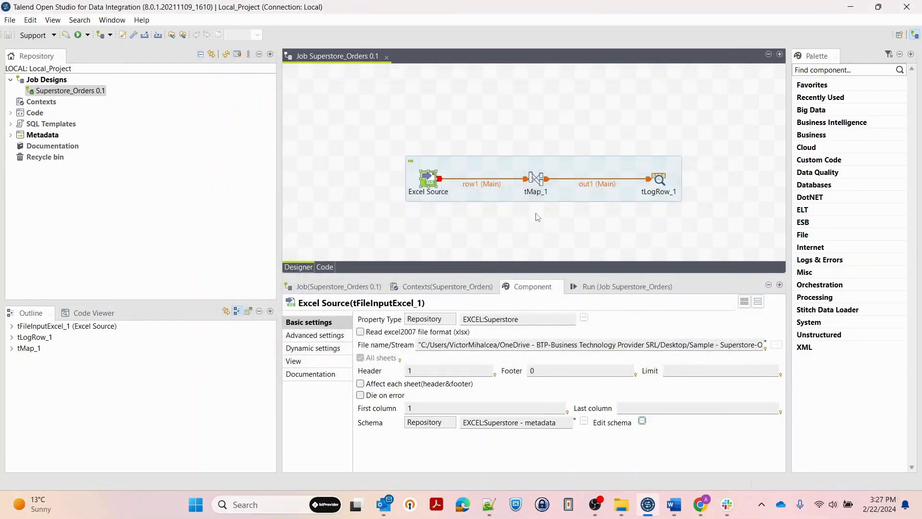
Inspect the schema carried by the row1 (Main) connection between Excel Source and tMap_1, and clear the selection
left_click(494, 192)
left_click(490, 185)
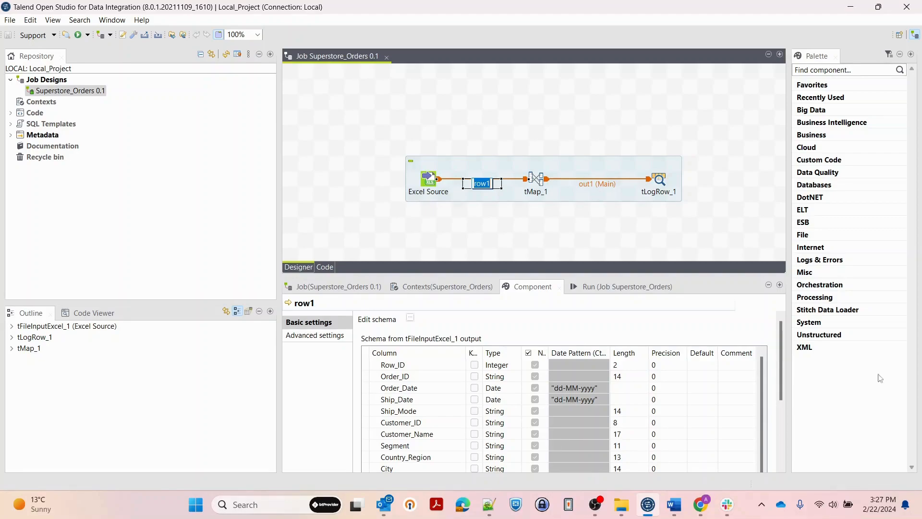
left_click(567, 206)
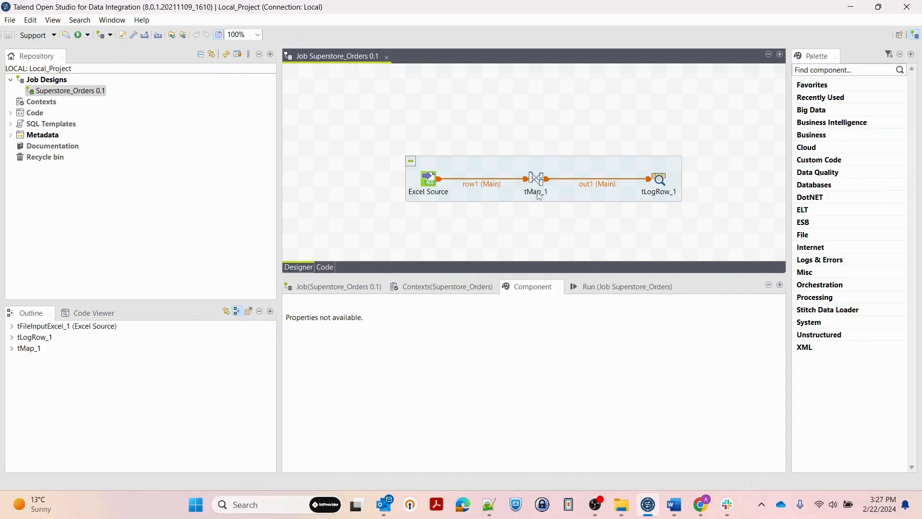
Review the column mapping from row1 to out1 in tMap_1's map editor and accept it
left_click(534, 185)
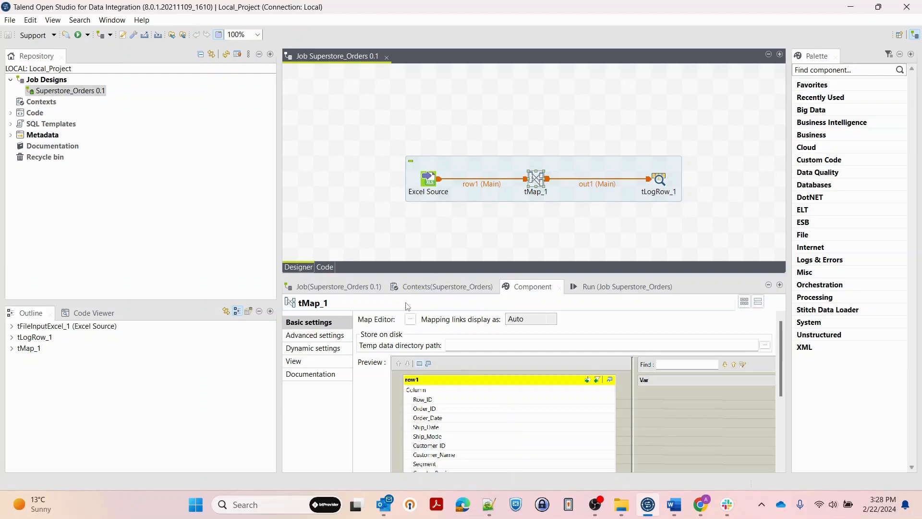
left_click(411, 319)
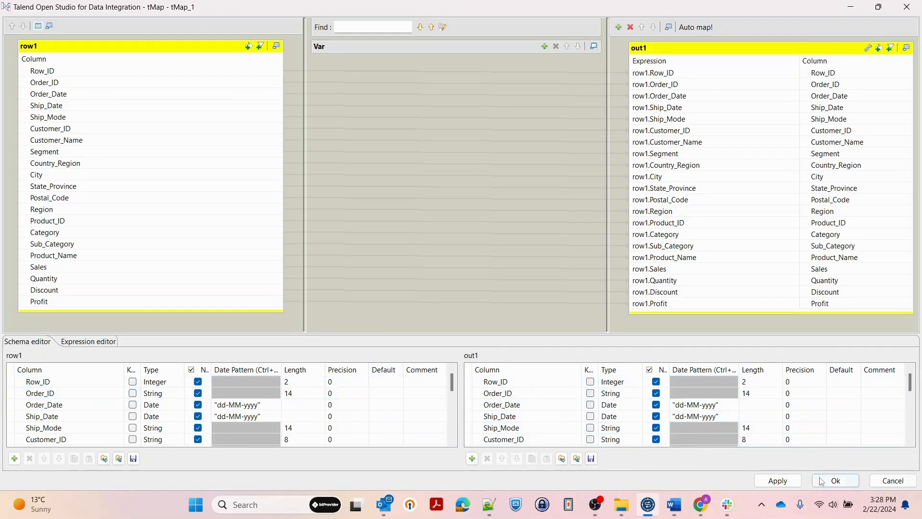
left_click(836, 480)
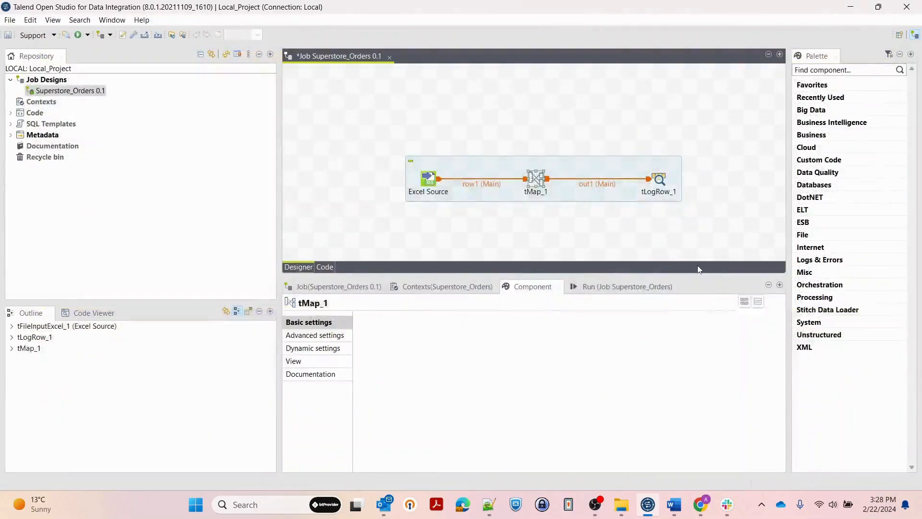
Inspect tLogRow_1's basic settings and, with all the job's components selected, show the job's run view
left_click(658, 182)
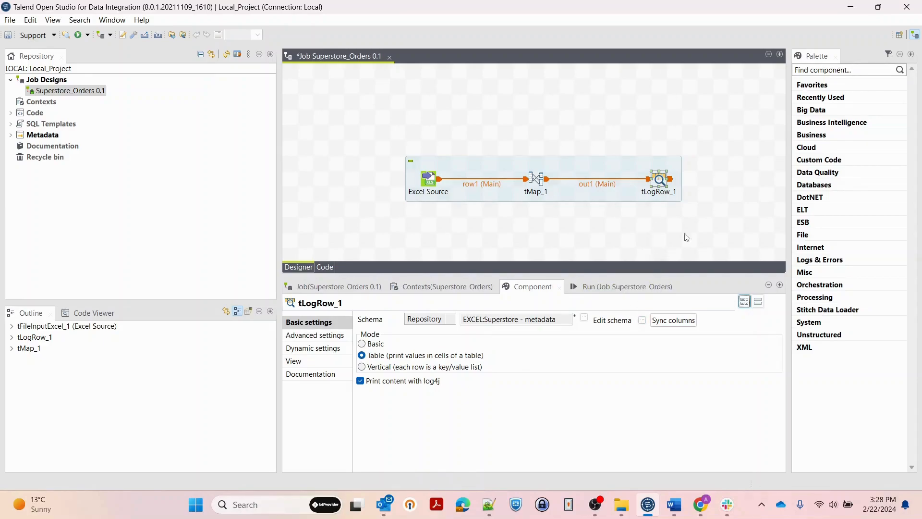
left_click_drag(683, 232, 409, 104)
left_click(618, 192)
left_click_drag(736, 233, 327, 93)
left_click(627, 287)
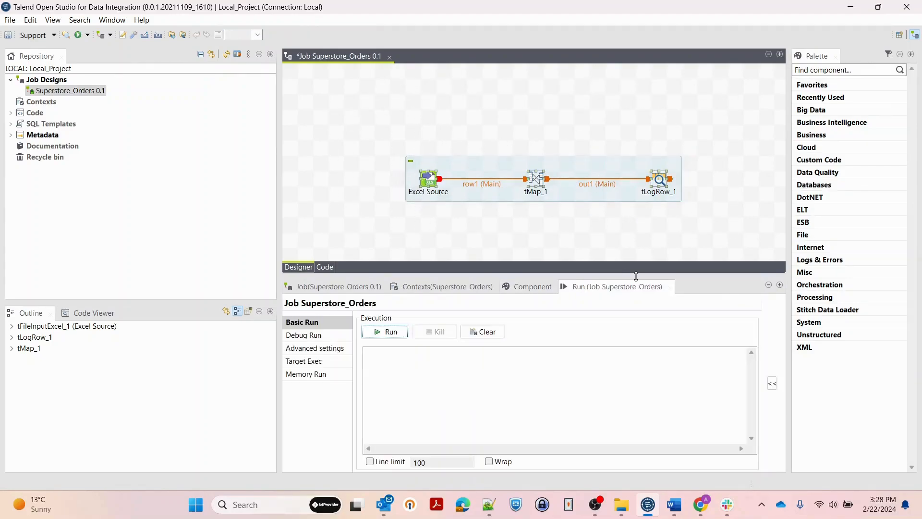
Check tLogRow_1's schema source and compare its input and output columns in an enlarged schema window, accepting them as they are
left_click(665, 187)
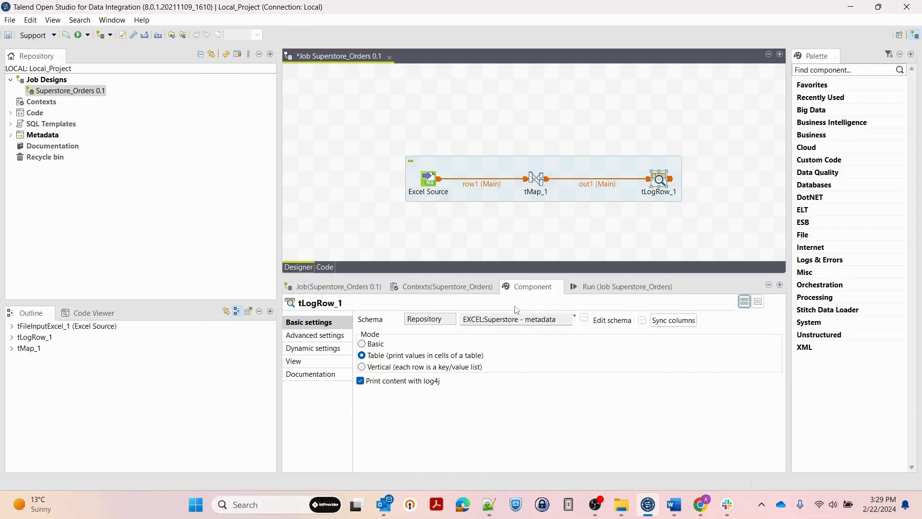
left_click(432, 319)
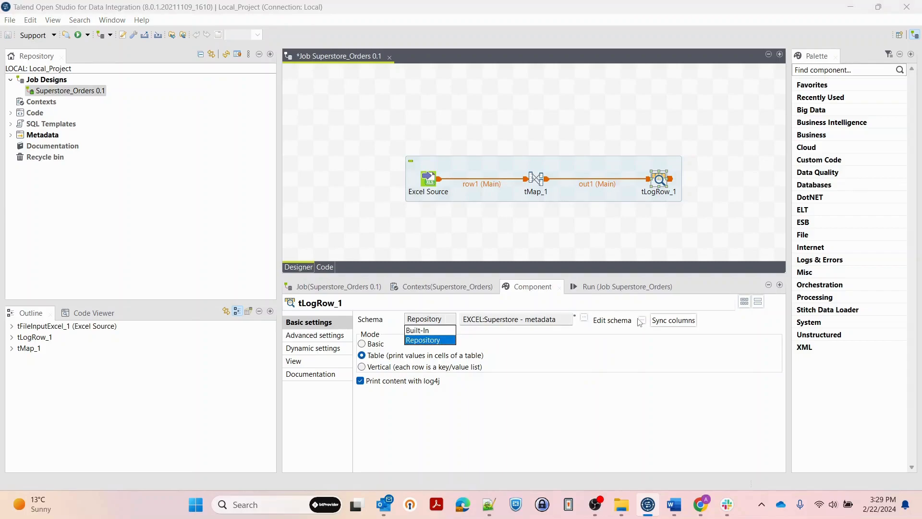
left_click(584, 317)
left_click(443, 272)
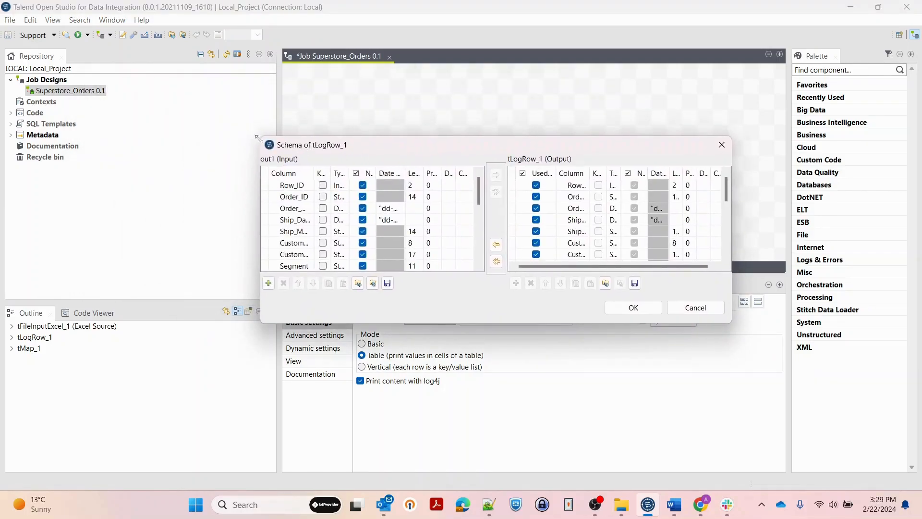
left_click_drag(257, 140, 94, 59)
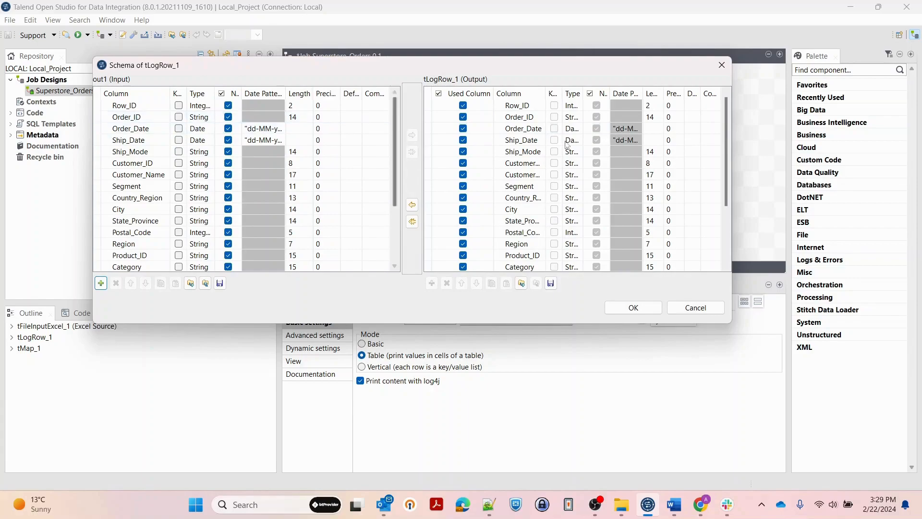
left_click(634, 308)
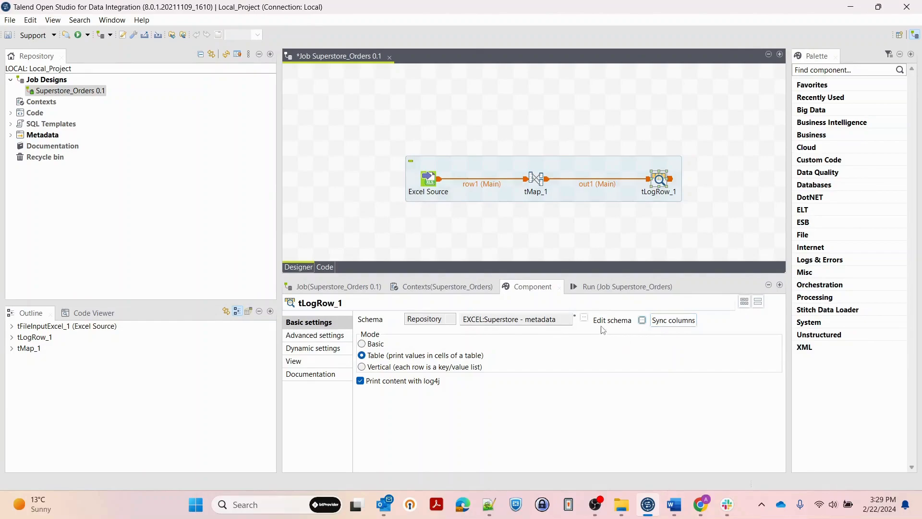
Run the Superstore_Orders job from its basic run view
left_click(619, 287)
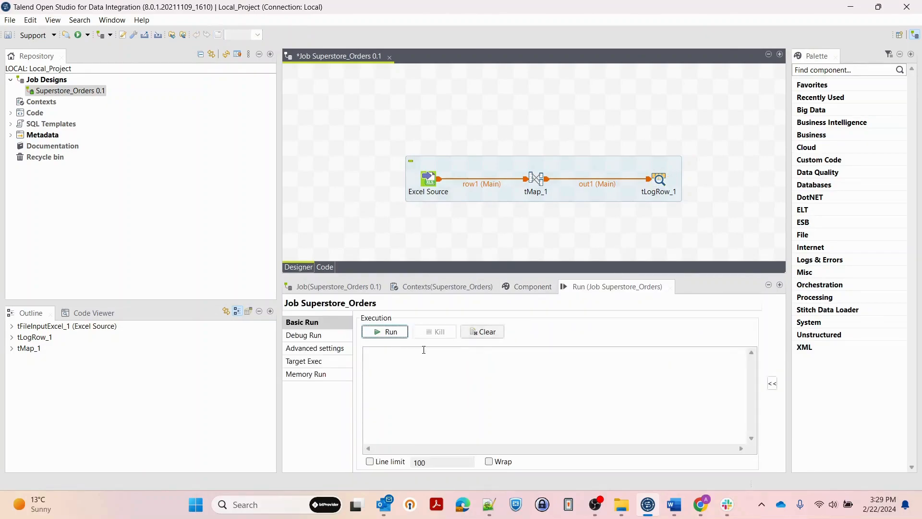
left_click_drag(383, 247, 706, 135)
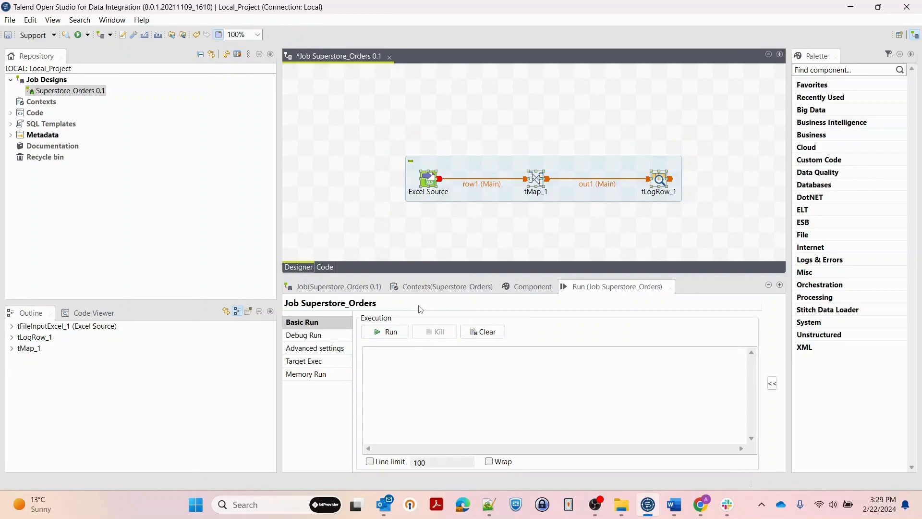
left_click(406, 333)
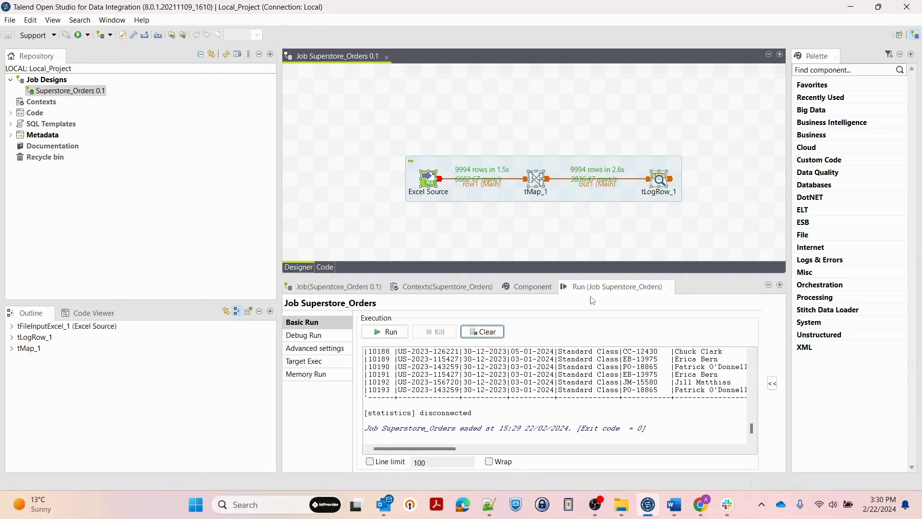
Enlarge the run output area and examine the printed order table from its first row, across all columns from Row_ID to Profit
left_click_drag(535, 273, 563, 145)
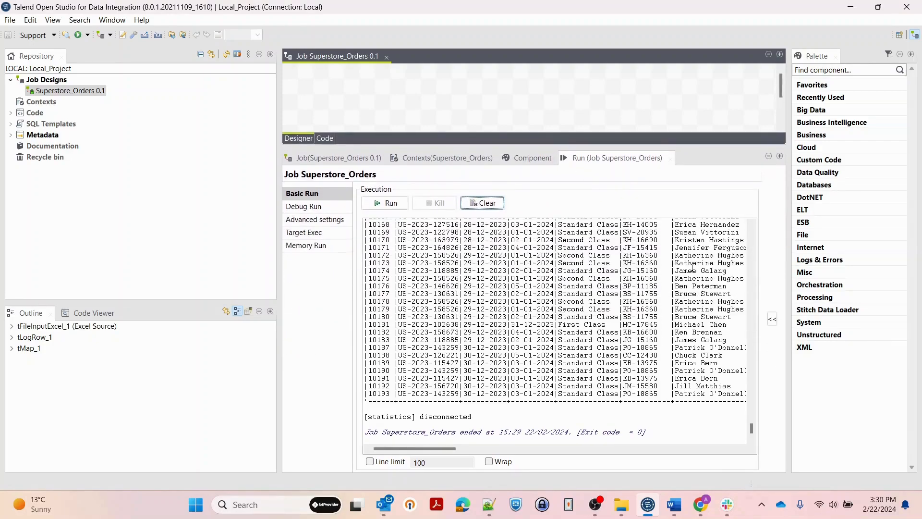
left_click_drag(751, 428, 717, 232)
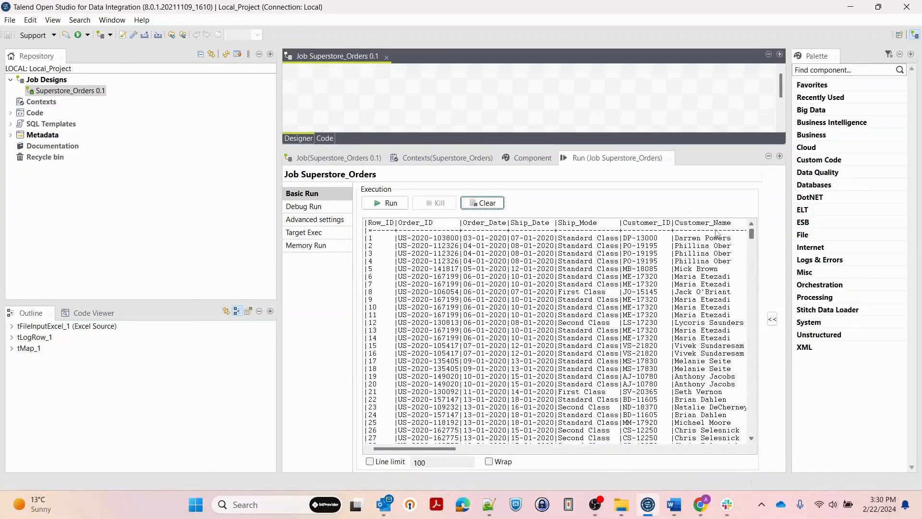
left_click_drag(367, 225, 722, 226)
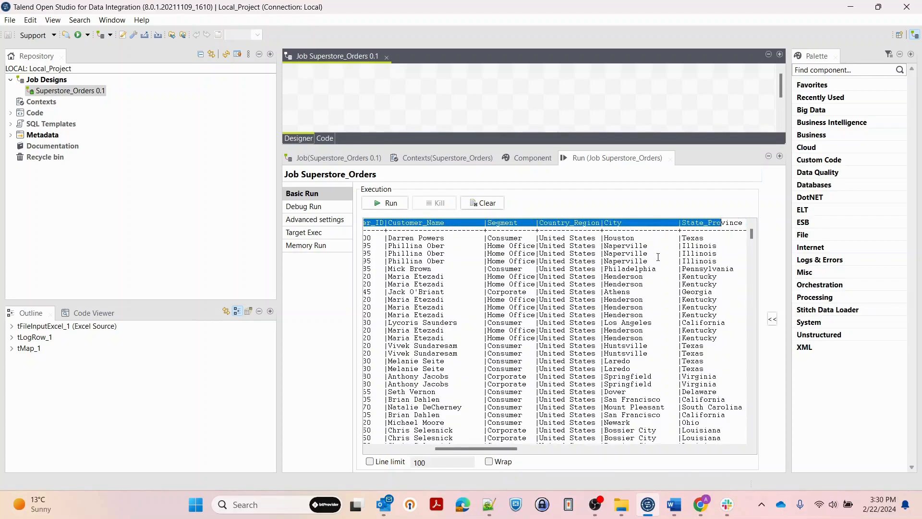
left_click(643, 284)
left_click_drag(480, 448, 404, 437)
left_click_drag(386, 237, 707, 438)
left_click(507, 369)
left_click_drag(426, 448, 707, 416)
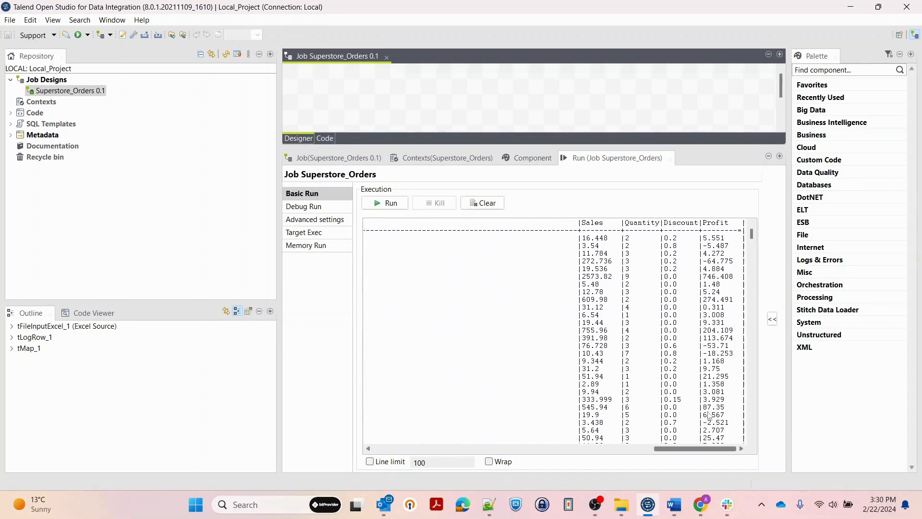
scroll(726, 416, "left", 15)
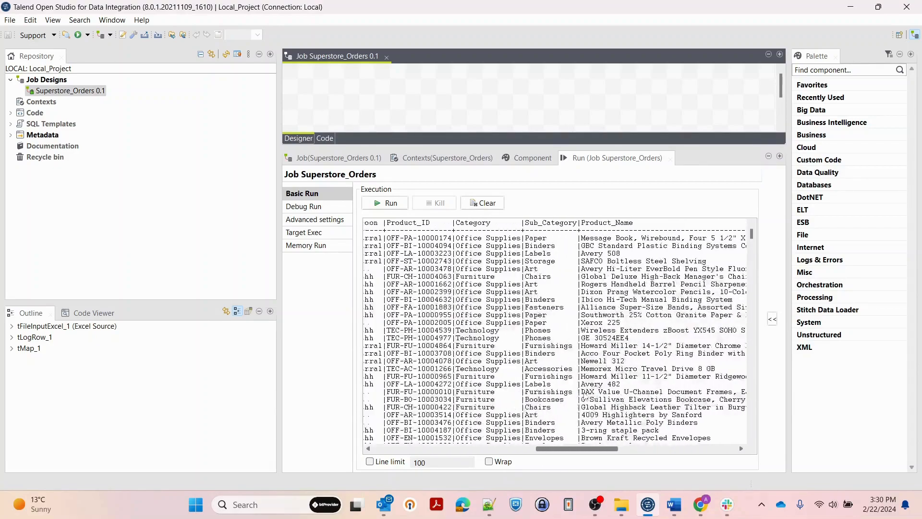